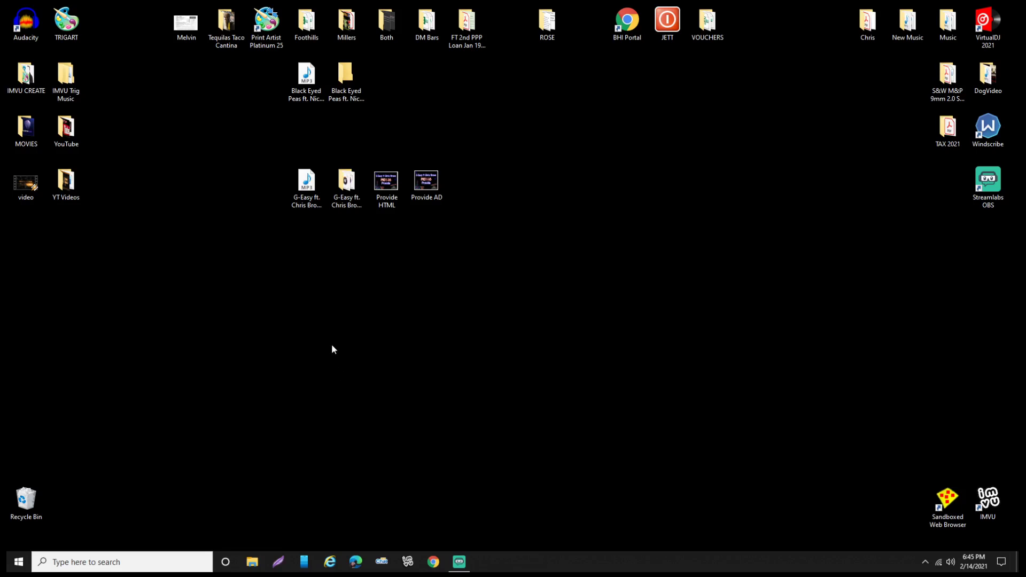
Move the Audacity shortcut to mid-desktop and place the G-Easy MP3 right beside it
drag(26, 23, 312, 250)
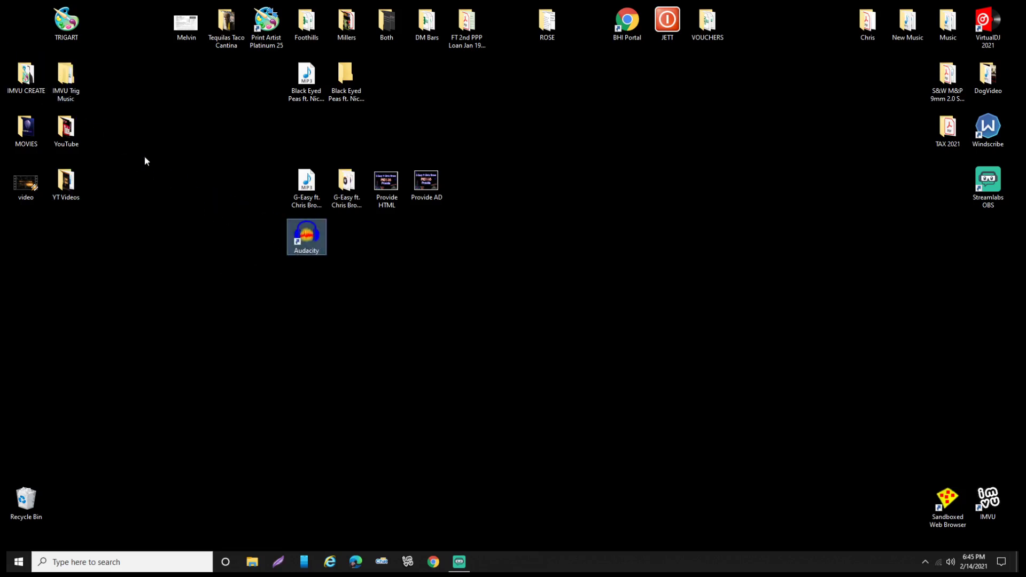
drag(304, 245, 223, 245)
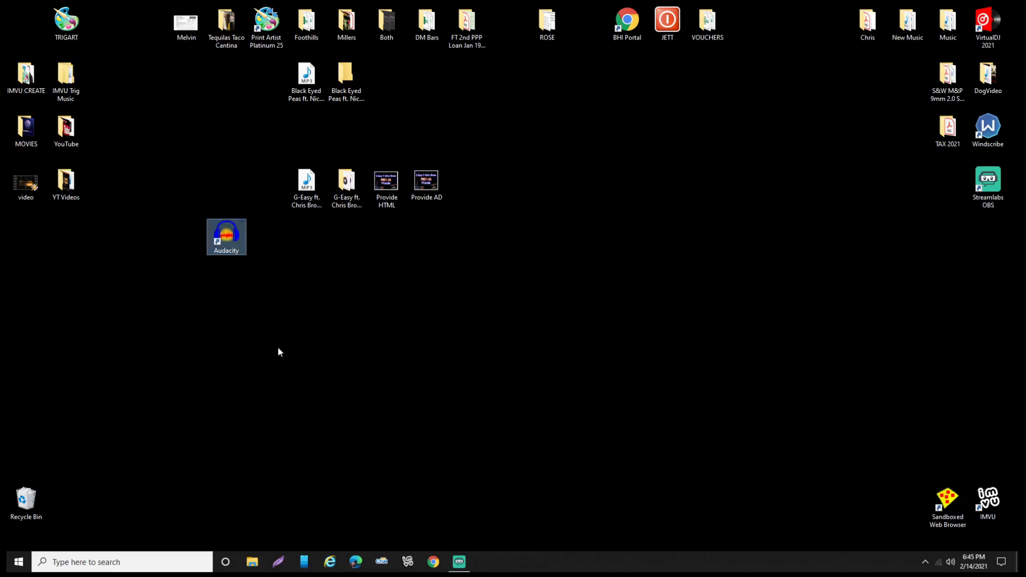
click(258, 284)
click(299, 190)
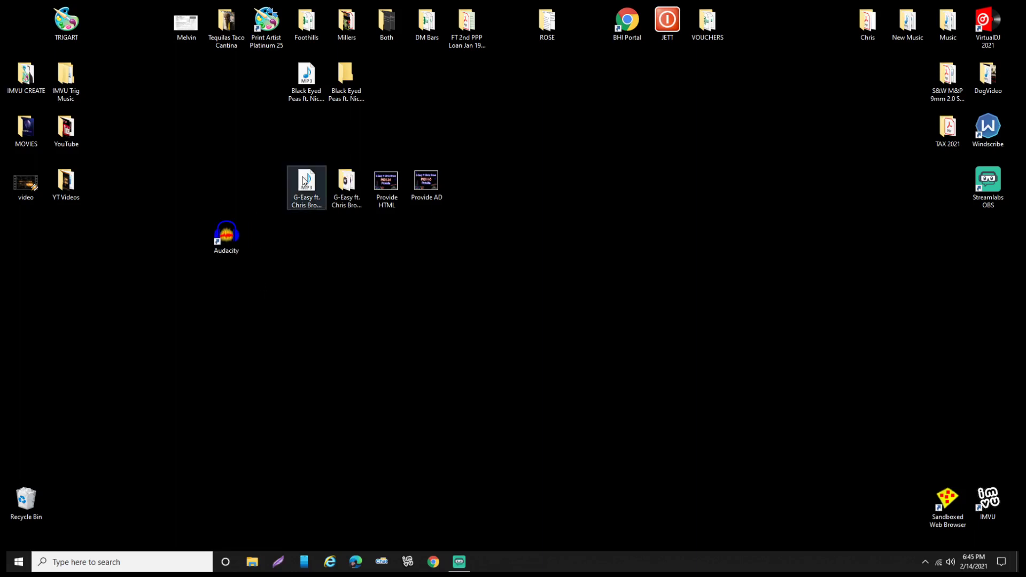
drag(304, 181, 314, 258)
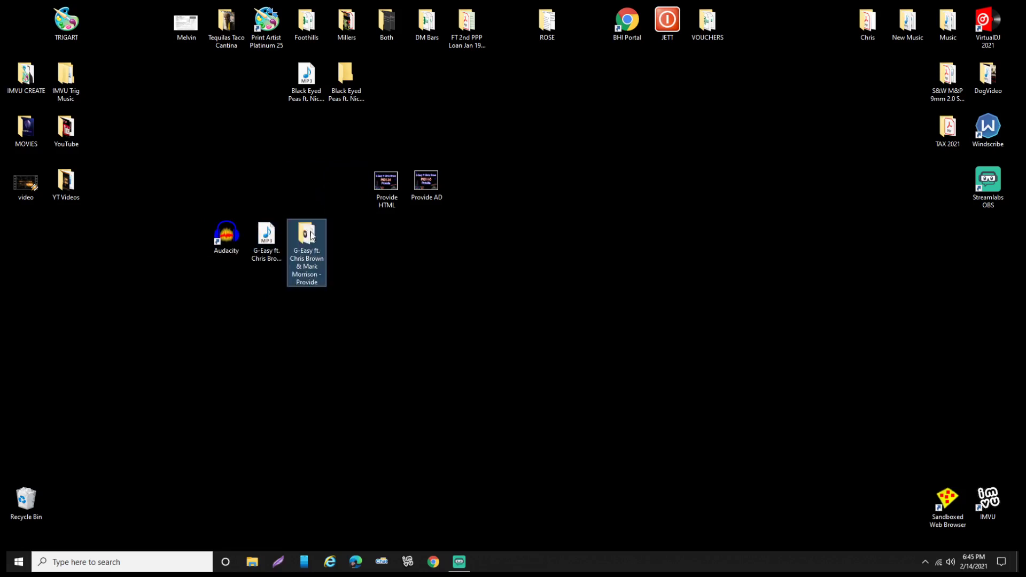
Check the full names of the G-Easy MP3 and G-Easy folder, then deselect them
click(273, 251)
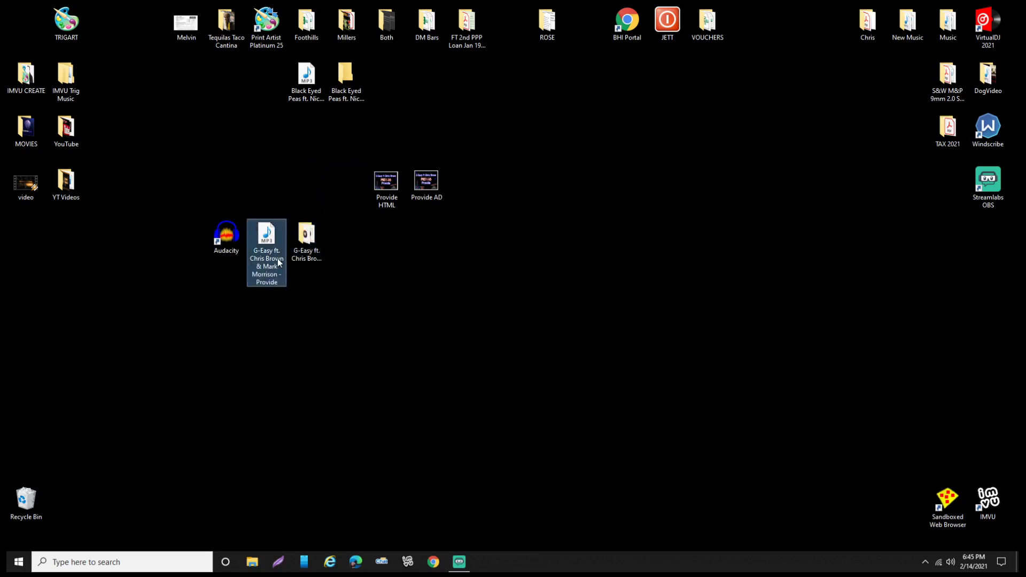
click(303, 254)
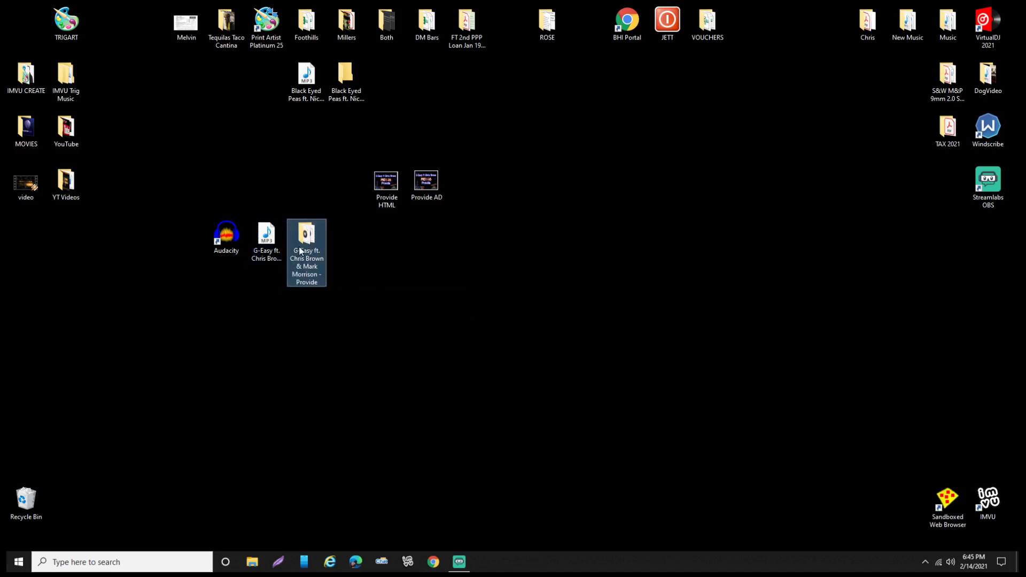
click(319, 301)
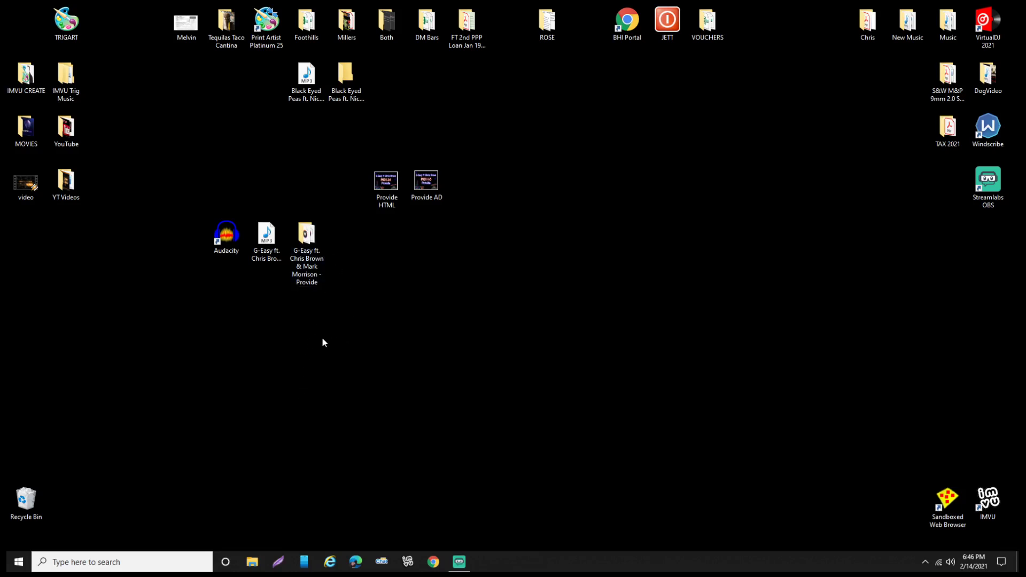
Open the IMVU Trig Music folder maximized and browse its 511 songs, returning to the top
double_click(70, 76)
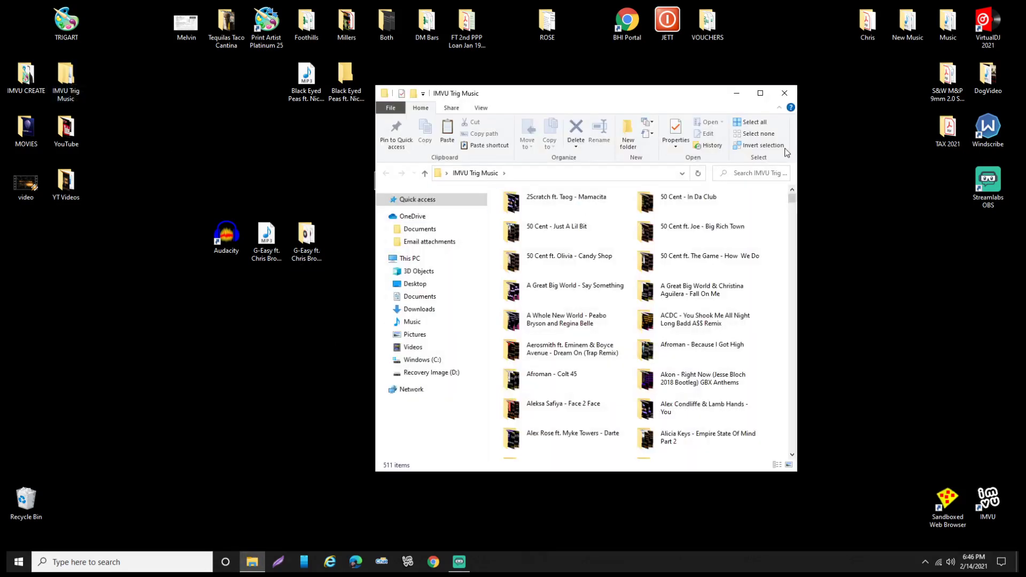
click(760, 93)
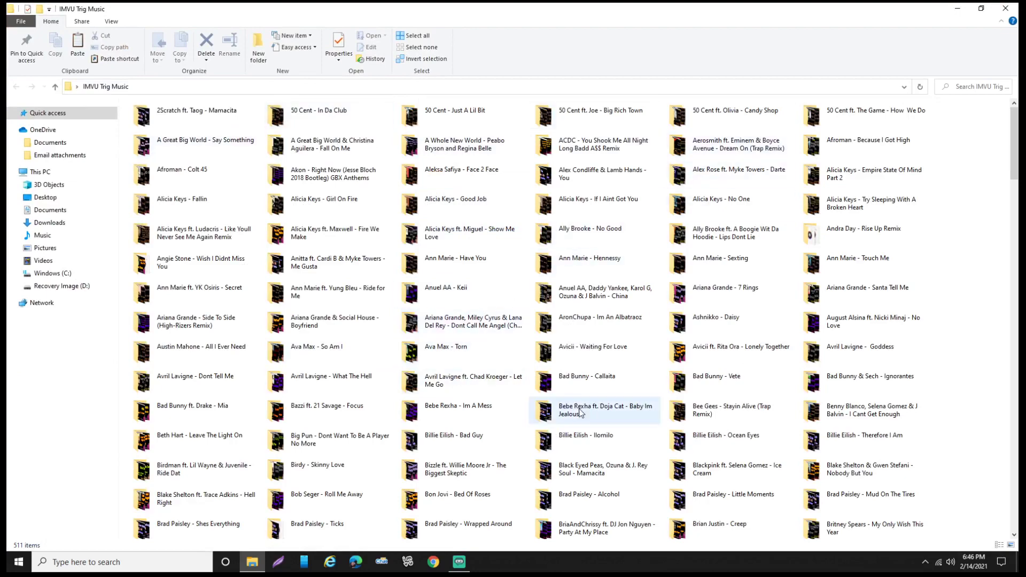
scroll(722, 395, down, 4)
scroll(738, 387, down, 5)
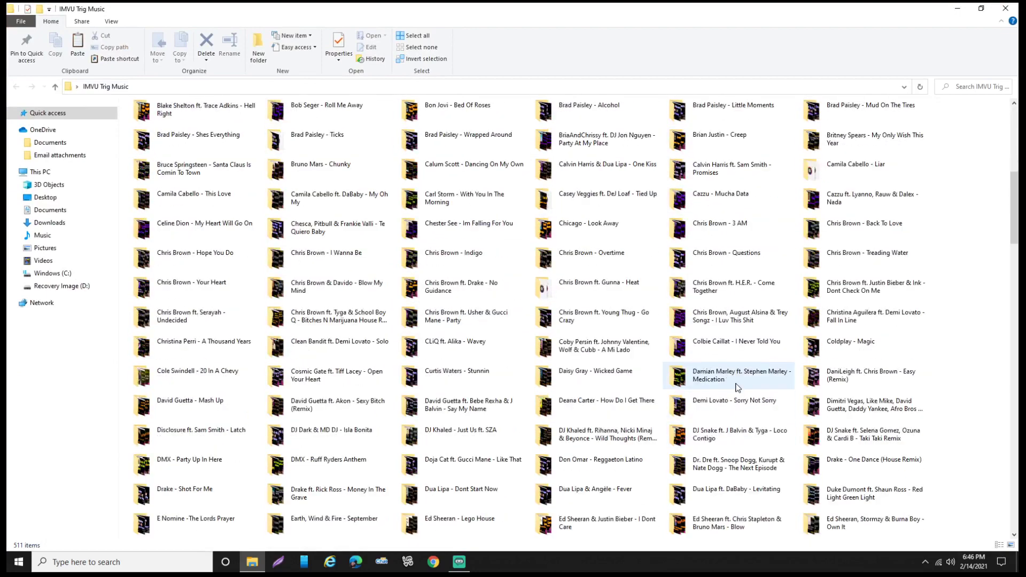
scroll(738, 388, down, 1)
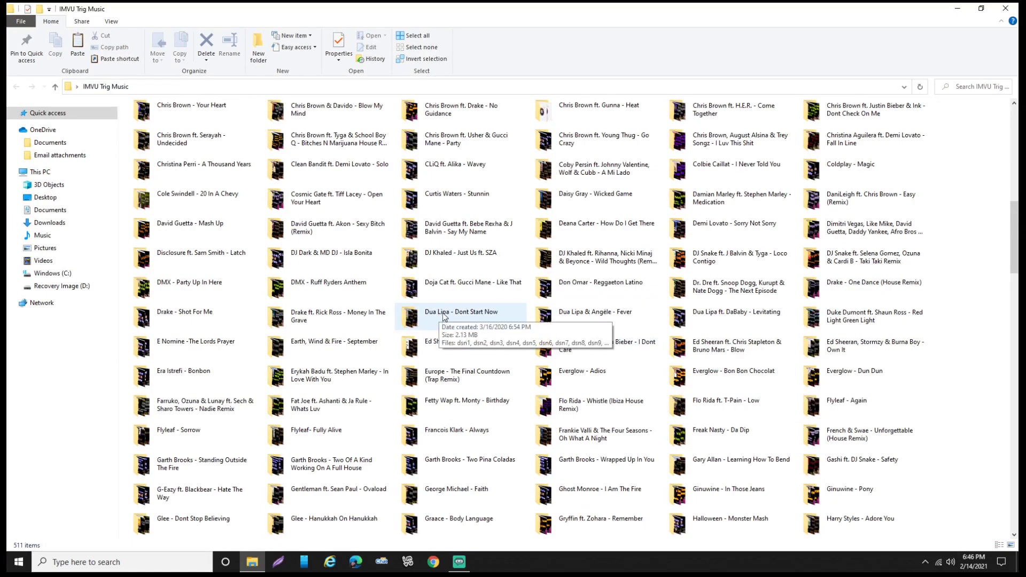
scroll(558, 353, down, 1)
scroll(557, 353, down, 13)
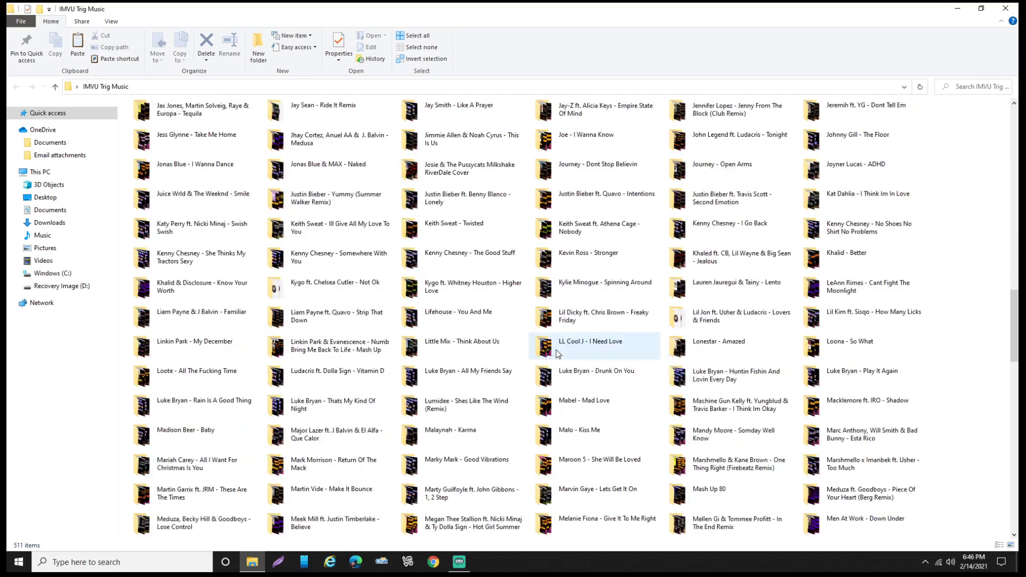
scroll(557, 353, down, 4)
scroll(559, 355, up, 16)
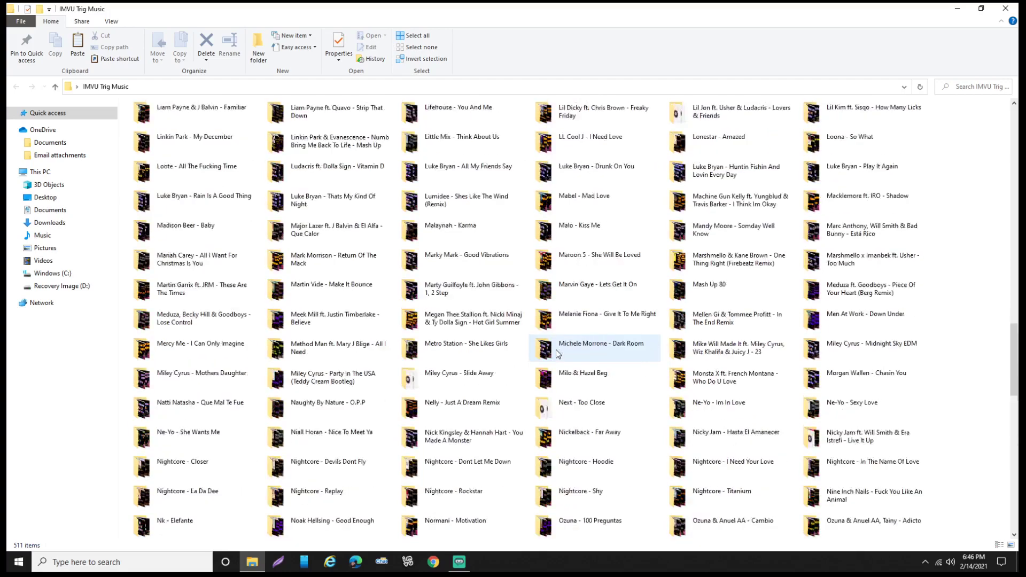
scroll(560, 357, up, 8)
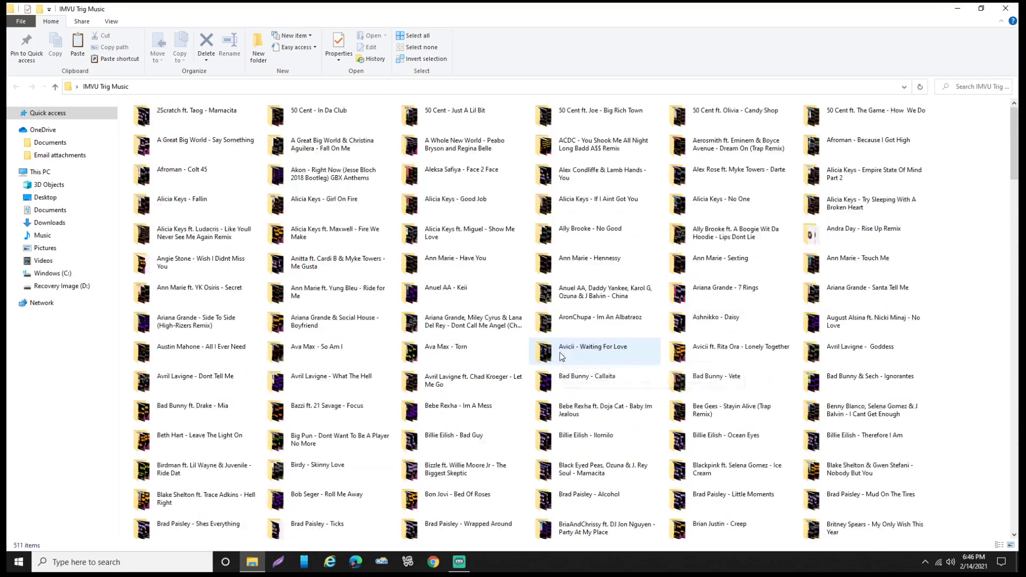
Close the IMVU folder, nudge the Audacity shortcut right, and open the TRIGART Print Artist project
click(1006, 8)
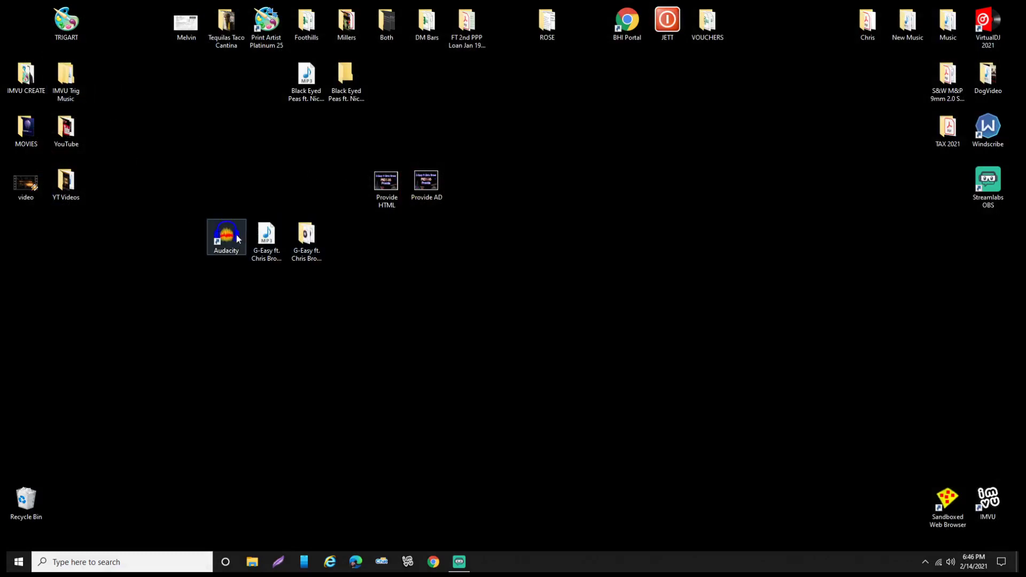
drag(220, 239, 222, 239)
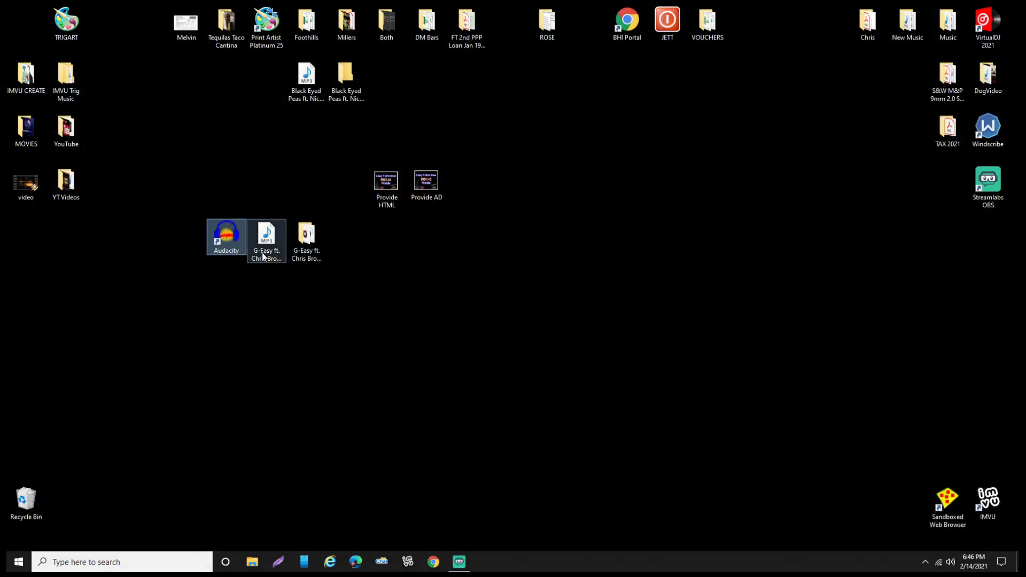
click(259, 295)
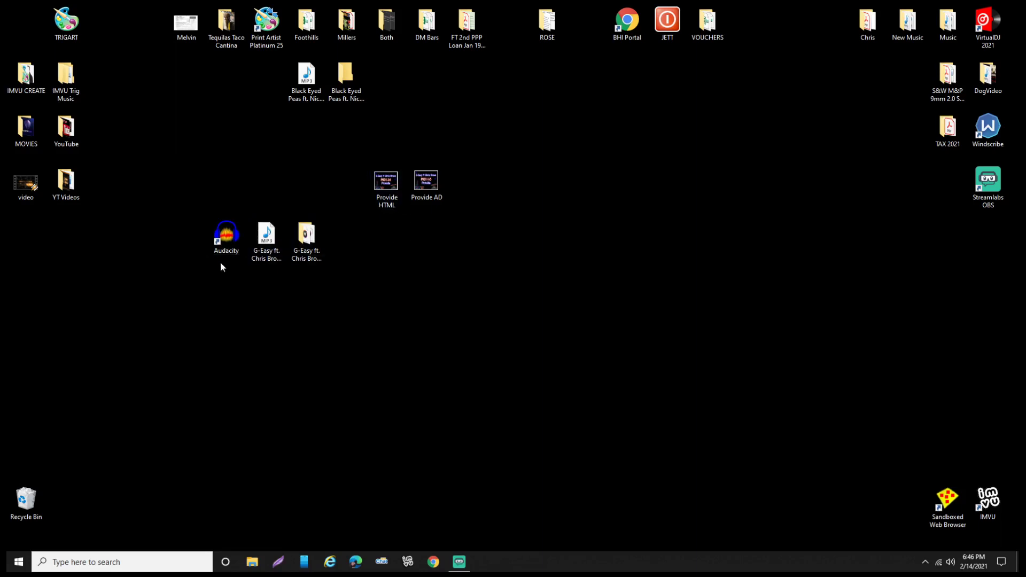
double_click(67, 22)
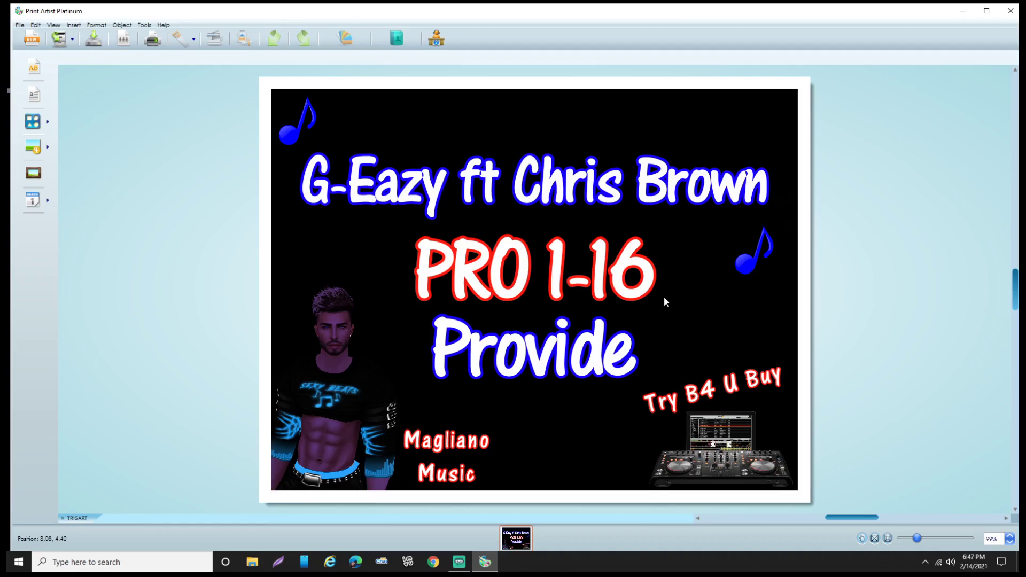
Close the Print Artist project, then view the Provide AD image in Photos
click(1010, 10)
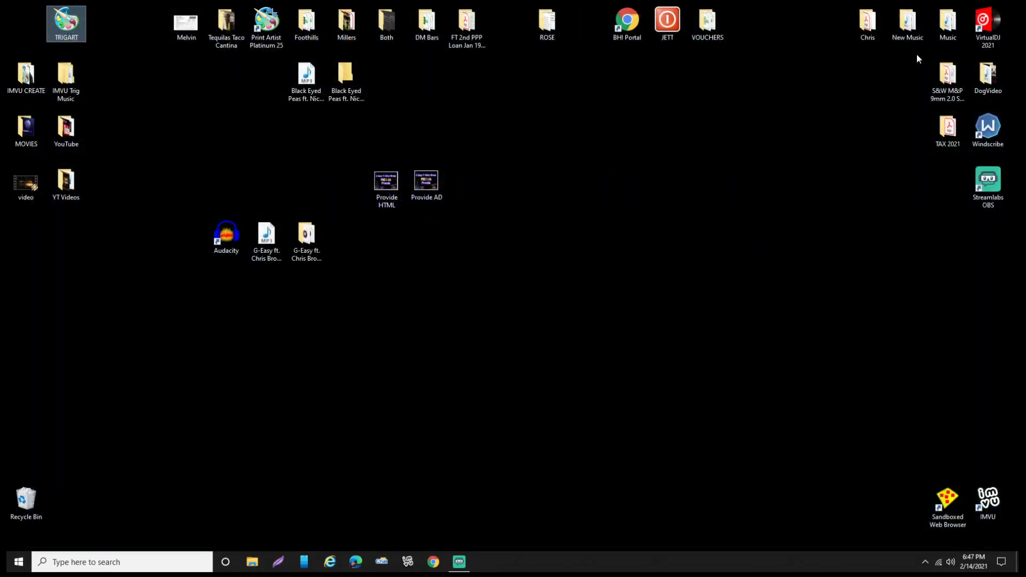
click(367, 348)
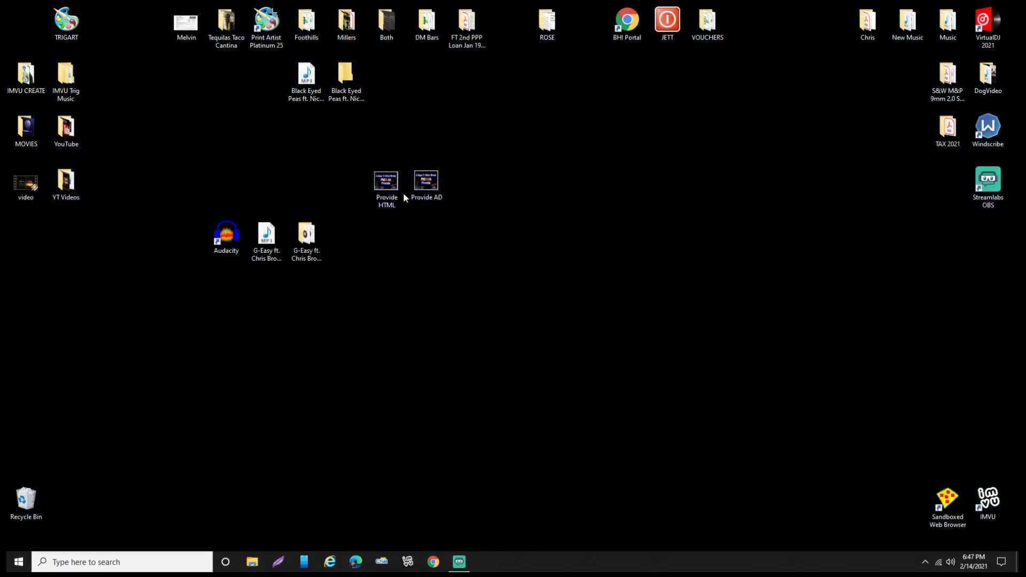
double_click(428, 182)
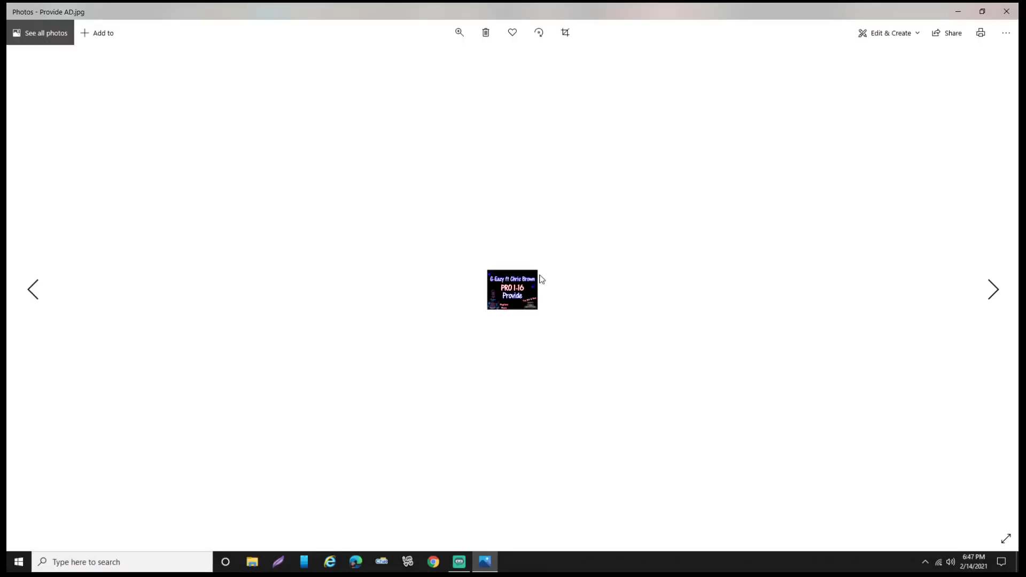
click(1006, 11)
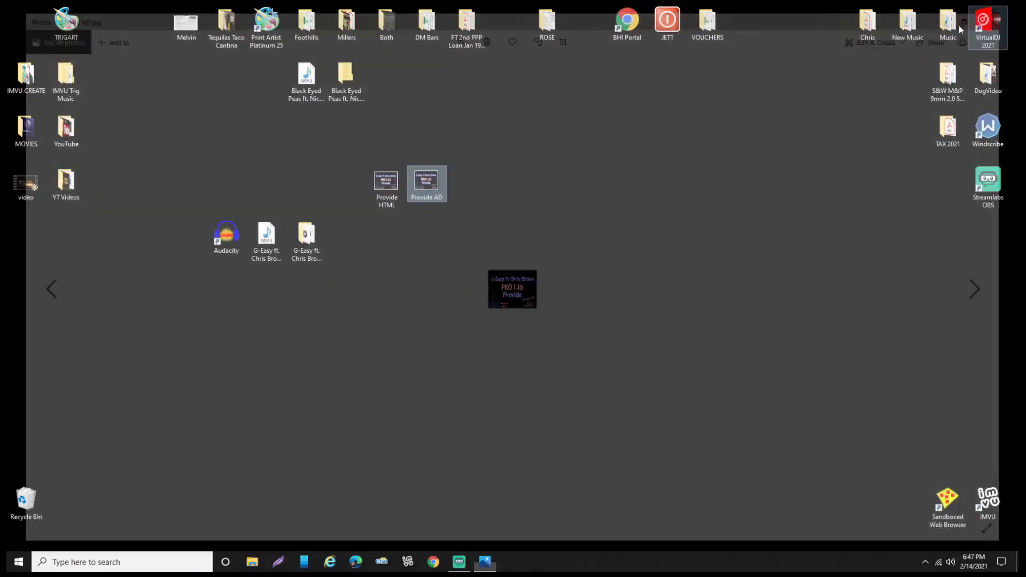
Check Provide AD's file details: 100 x 80 pixels, 13.6 KB
right_click(425, 181)
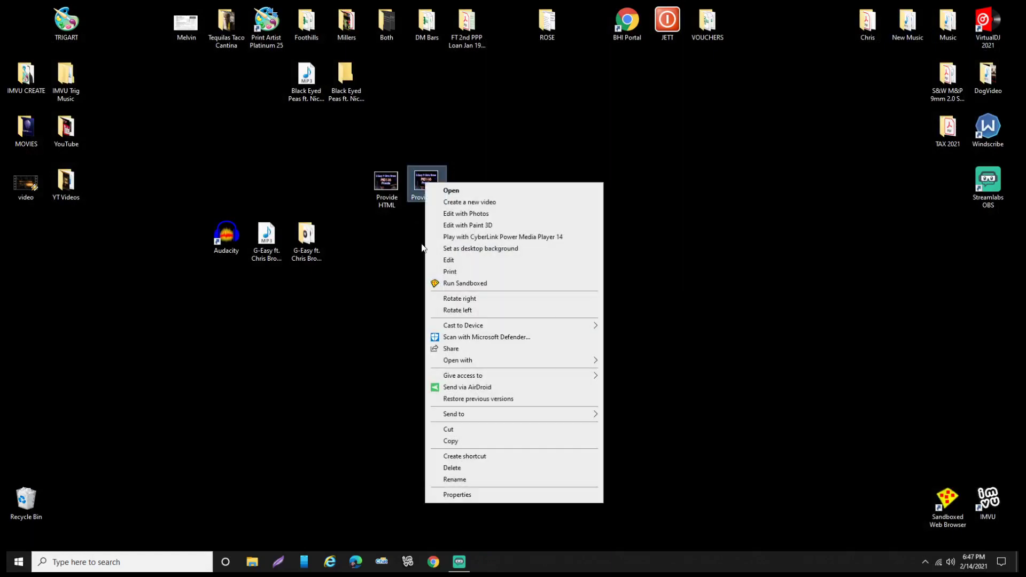
click(459, 496)
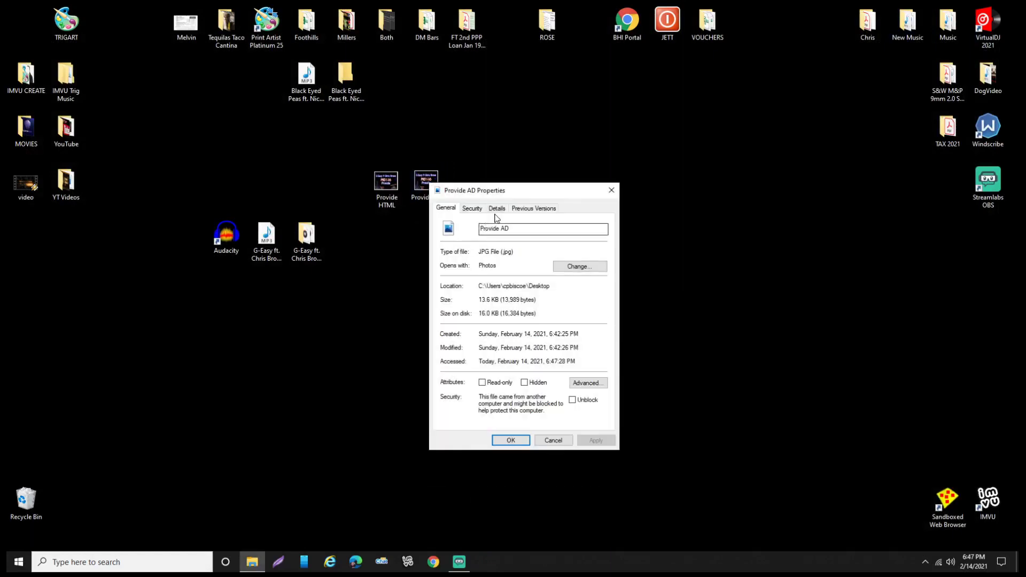
click(498, 208)
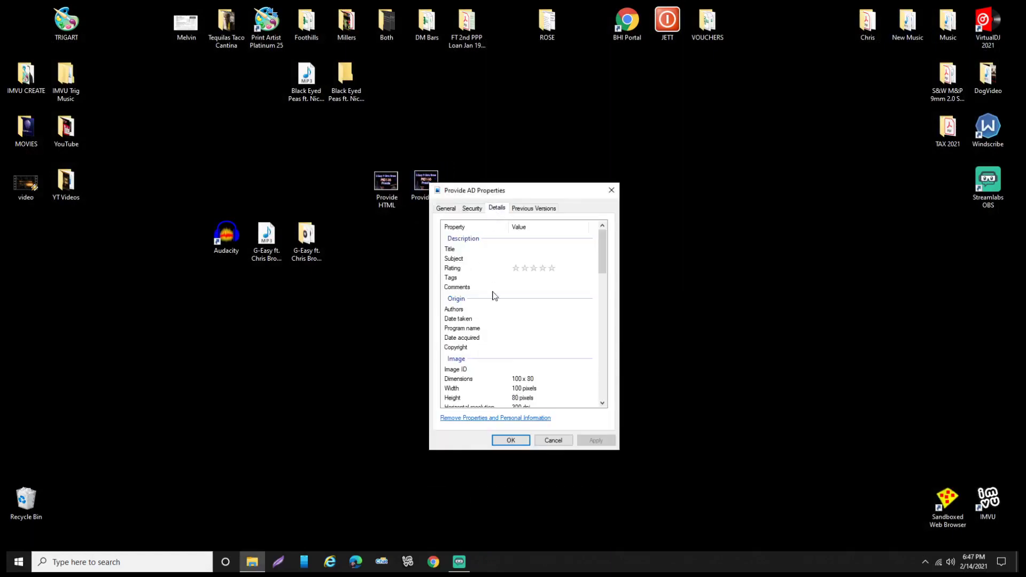
click(611, 190)
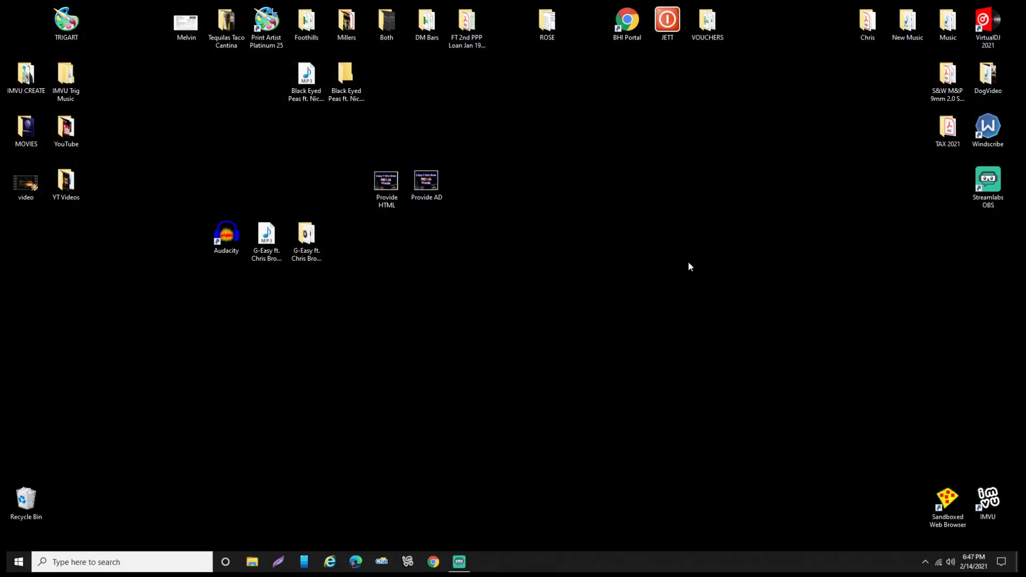
double_click(393, 187)
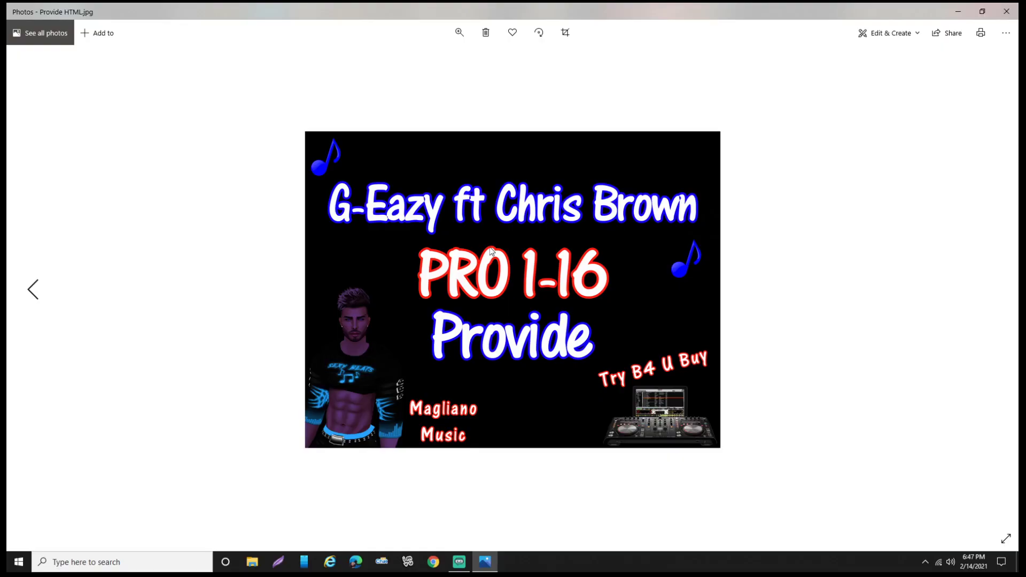
click(1005, 12)
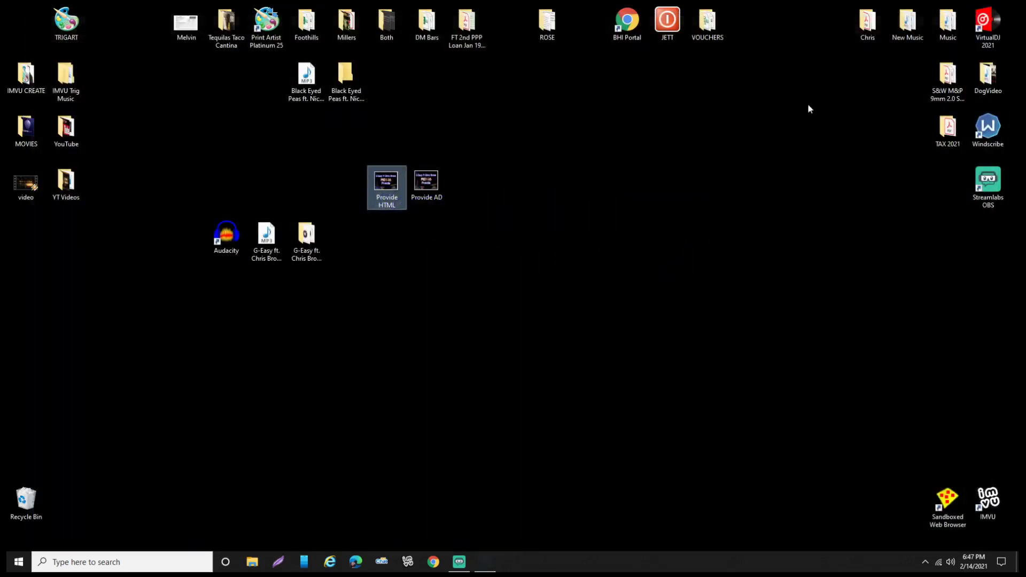
right_click(378, 182)
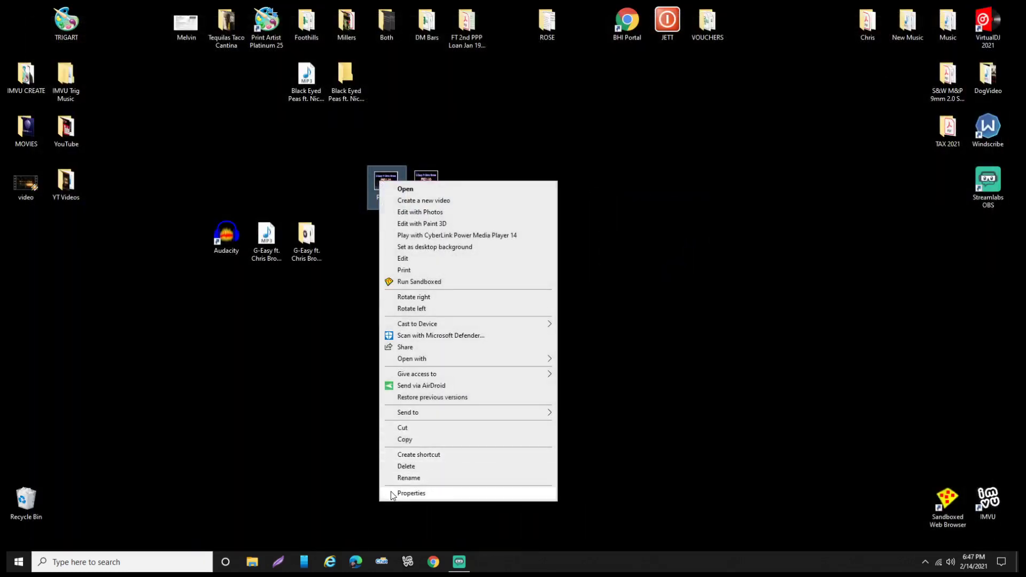
click(411, 494)
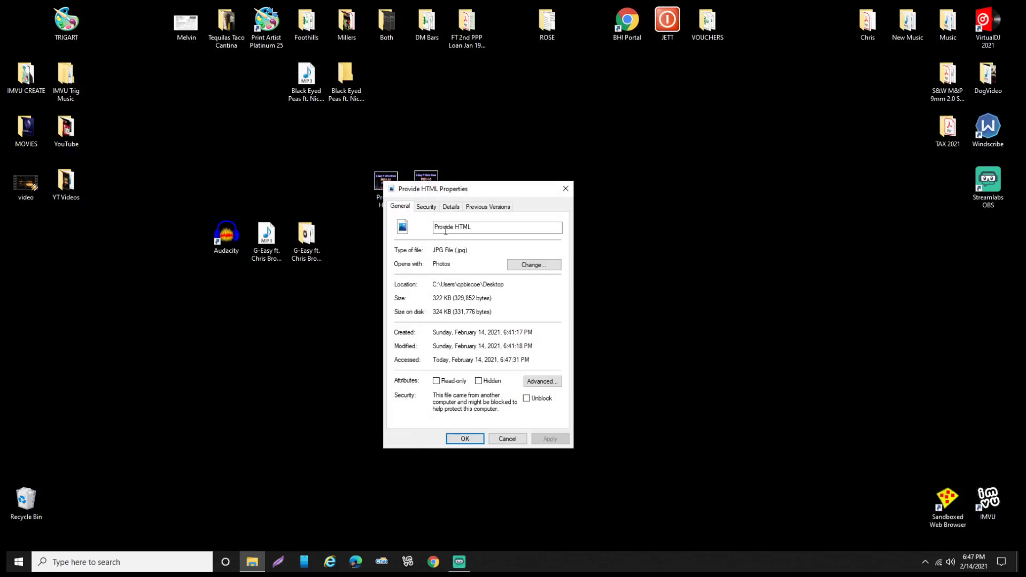
click(451, 207)
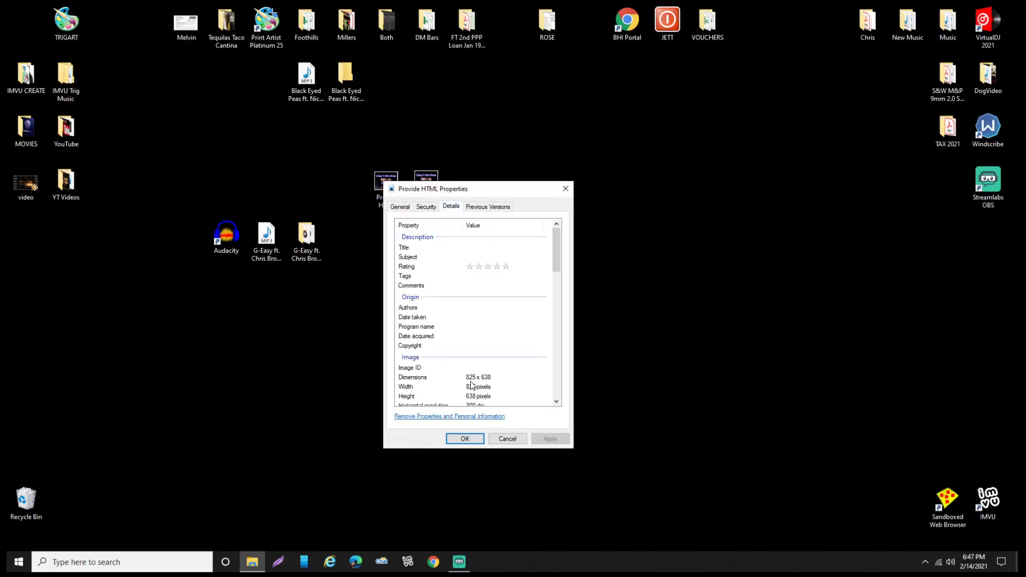
scroll(500, 377, down, 1)
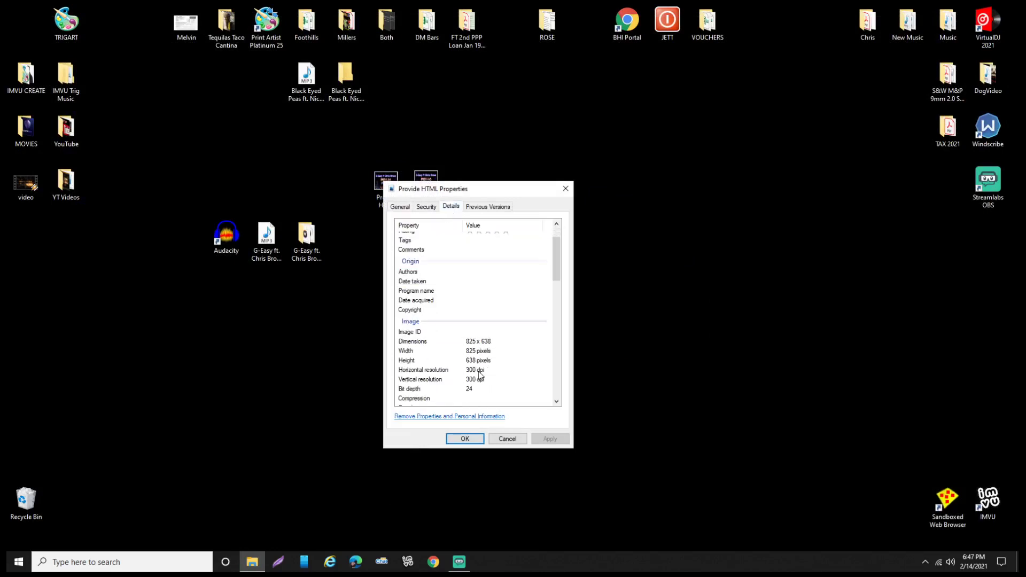
click(567, 189)
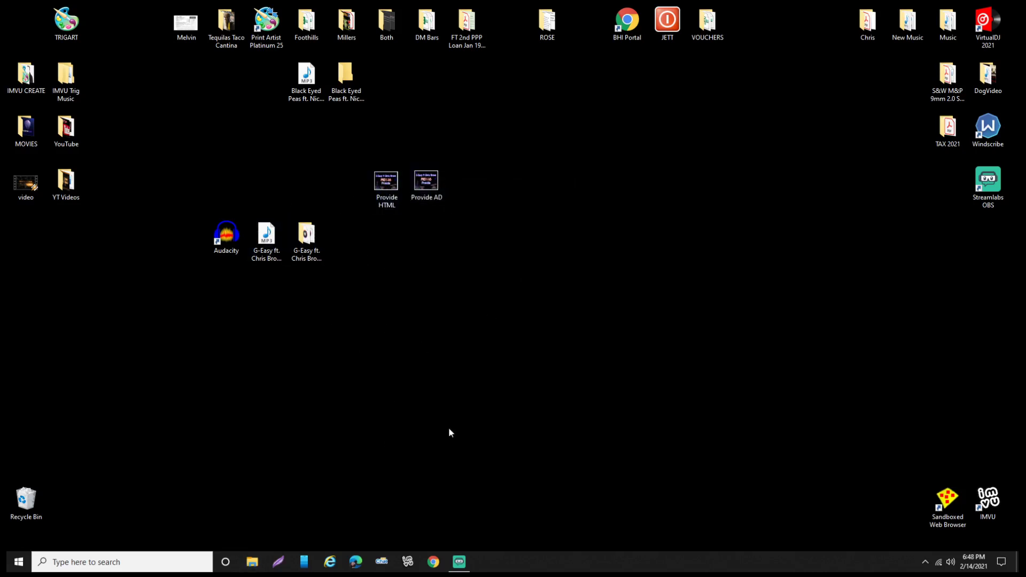
Line up Provide AD and Provide HTML beside the G-Easy files, then launch Audacity
drag(430, 184, 471, 237)
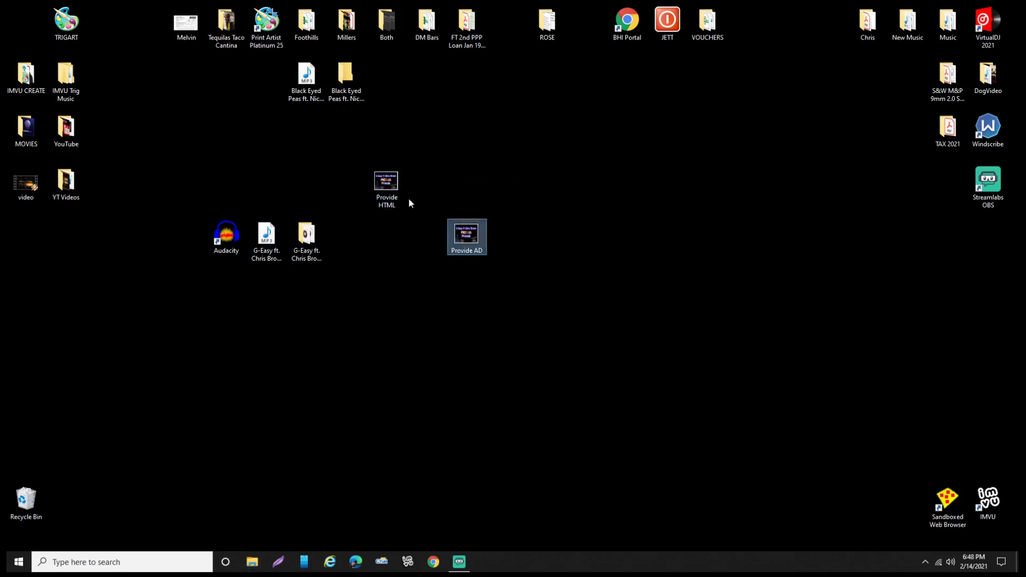
drag(393, 188, 434, 235)
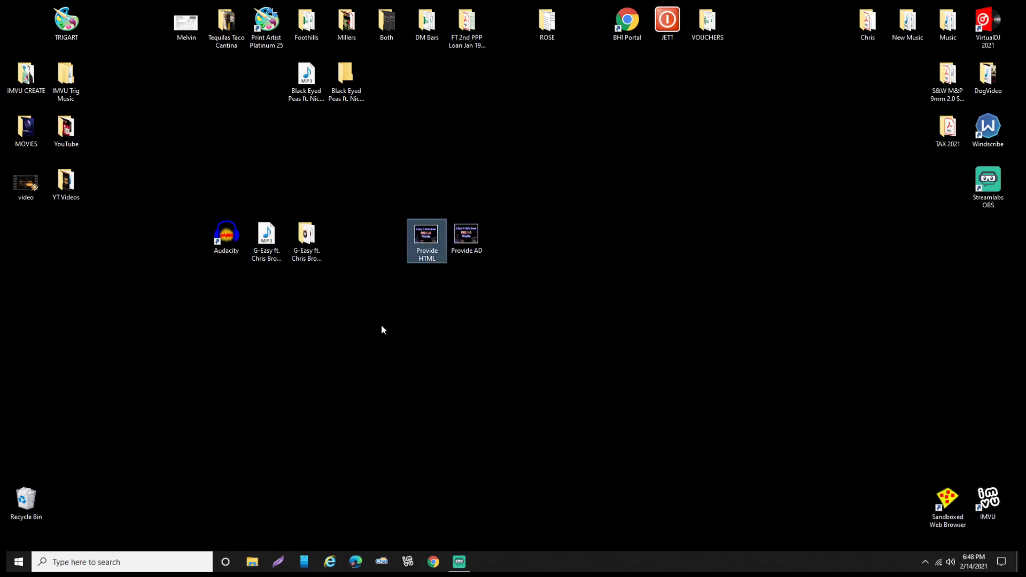
double_click(225, 239)
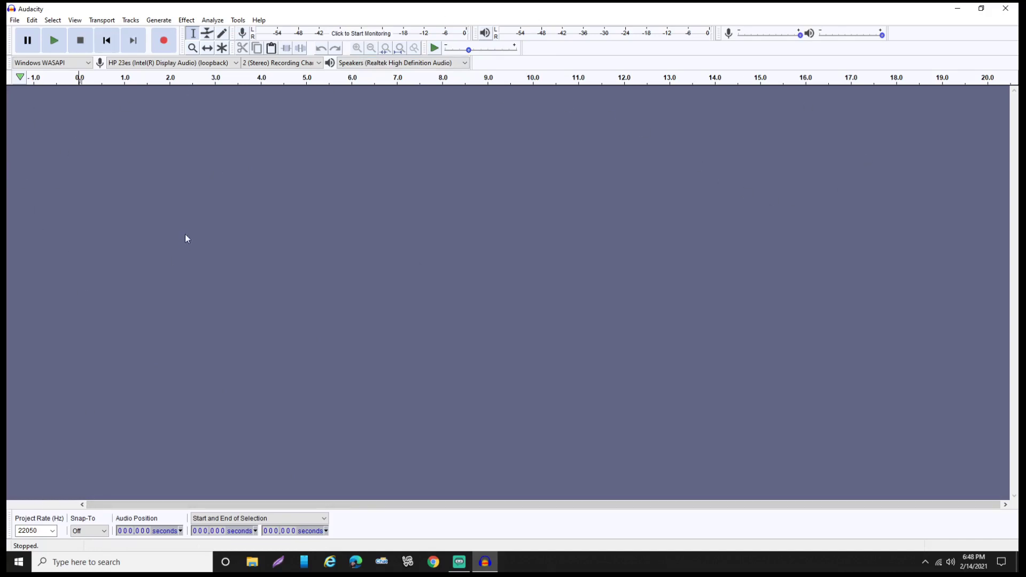
Import 'G-Easy ft. Chris Brown Mark Morrison - Provide.mp3' from the Desktop via File > Import > Audio
click(15, 22)
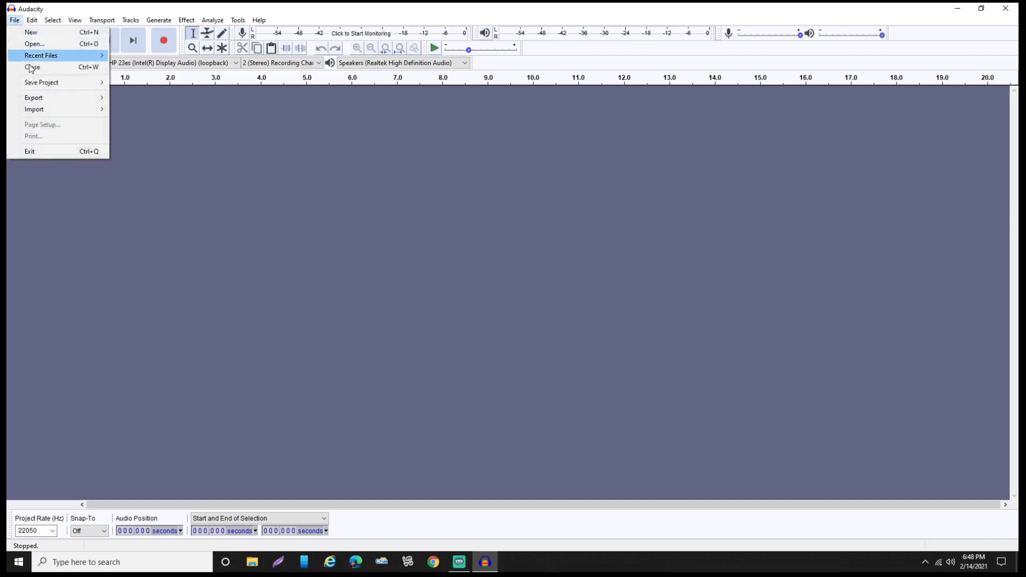
mouse_move(40, 110)
click(126, 109)
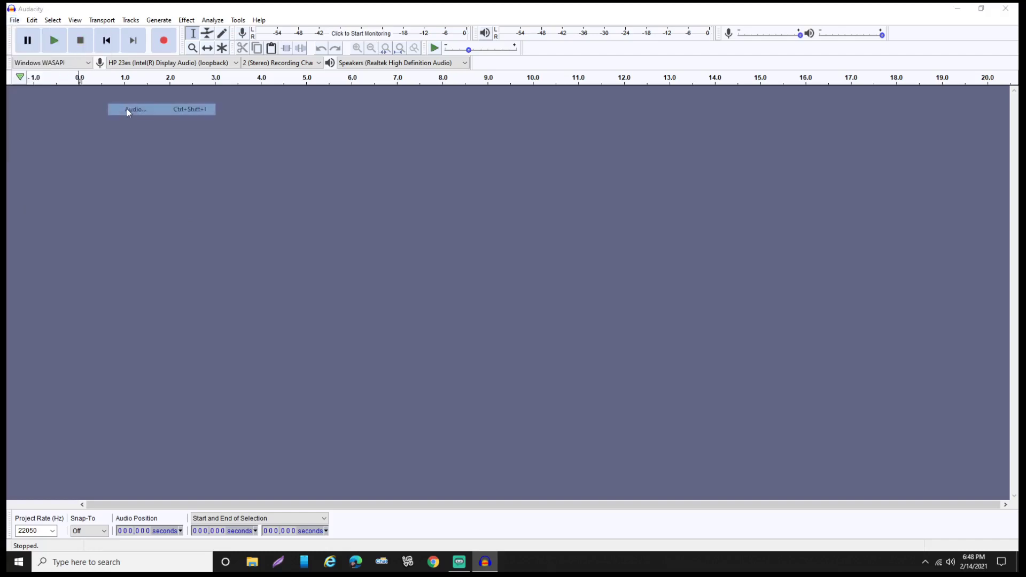
click(47, 113)
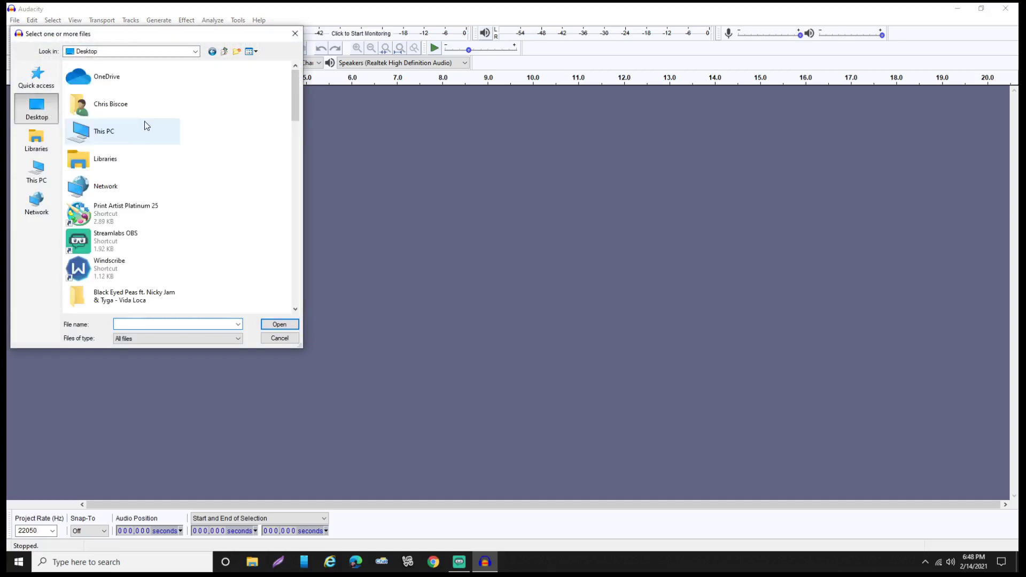
scroll(138, 193, down, 5)
scroll(138, 195, down, 3)
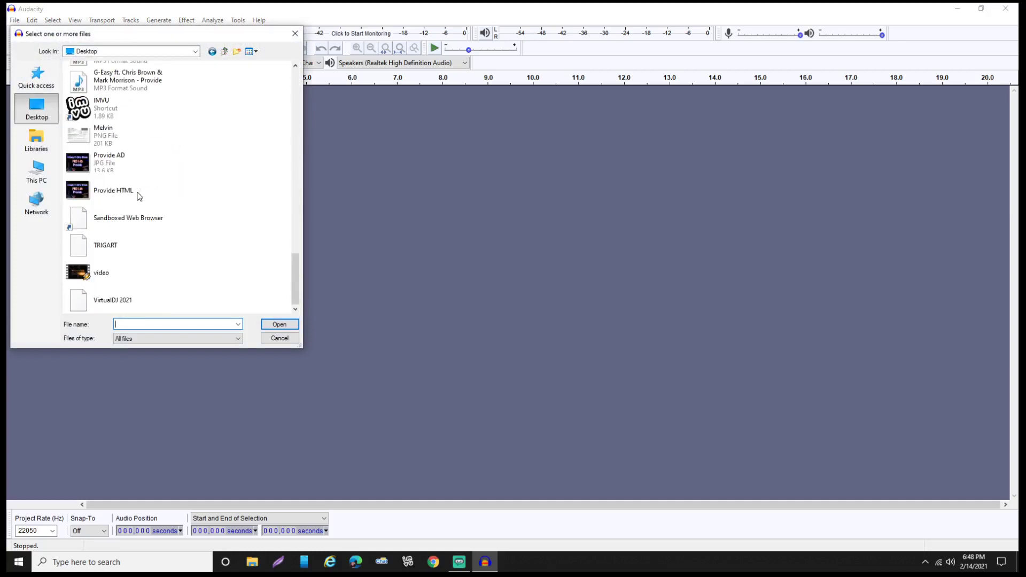
double_click(117, 82)
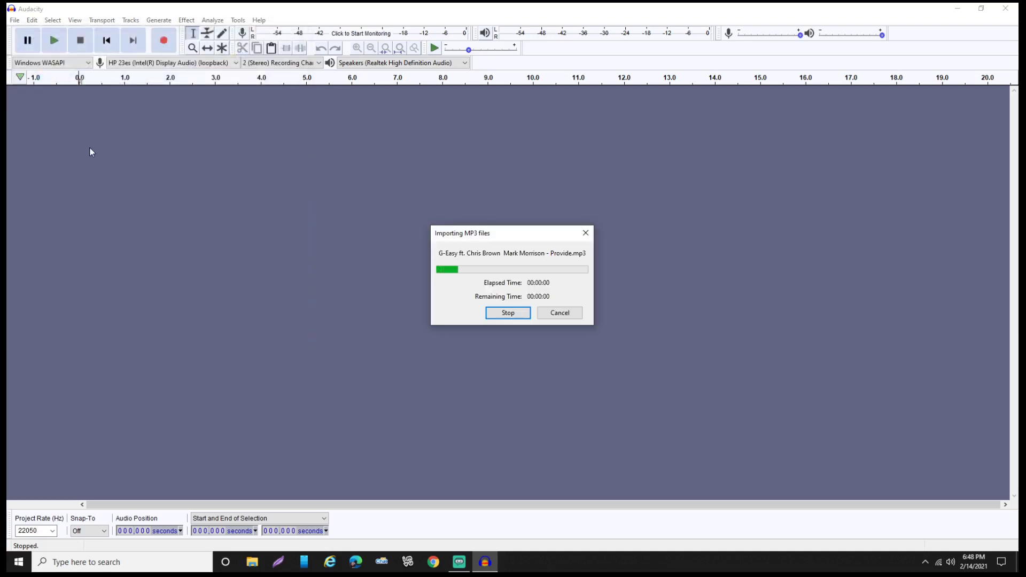